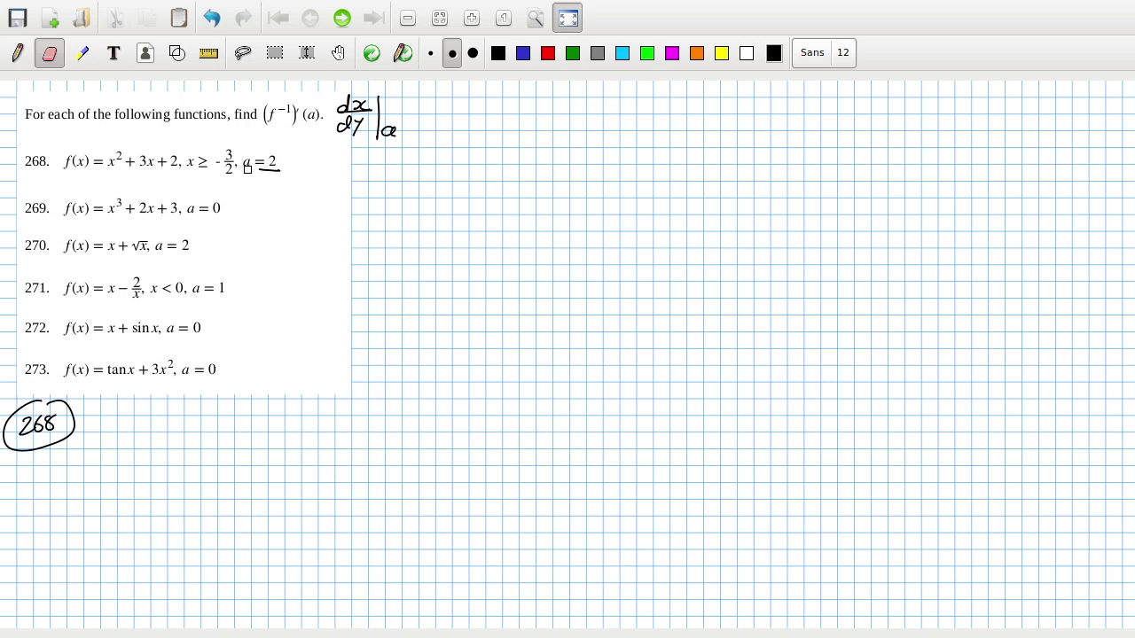
# Write problem 268's derivative as dx/dy = 1/(2x+3)
pyautogui.moveTo(96, 421); pyautogui.dragTo(101, 431)
pyautogui.moveTo(106, 413)
pyautogui.mouseDown()
pyautogui.moveTo(133, 431)
pyautogui.moveTo(105, 461)
pyautogui.moveTo(115, 463)
pyautogui.mouseUp()
pyautogui.moveTo(143, 425); pyautogui.dragTo(204, 417)
pyautogui.moveTo(176, 424); pyautogui.dragTo(262, 420)
pyautogui.moveTo(178, 440); pyautogui.dragTo(210, 452)
pyautogui.moveTo(209, 438)
pyautogui.mouseDown()
pyautogui.moveTo(199, 452)
pyautogui.moveTo(228, 445)
pyautogui.mouseUp()
pyautogui.moveTo(222, 438); pyautogui.dragTo(222, 452)
pyautogui.moveTo(229, 436)
pyautogui.mouseDown()
pyautogui.moveTo(246, 437)
pyautogui.moveTo(230, 452)
pyautogui.mouseUp()
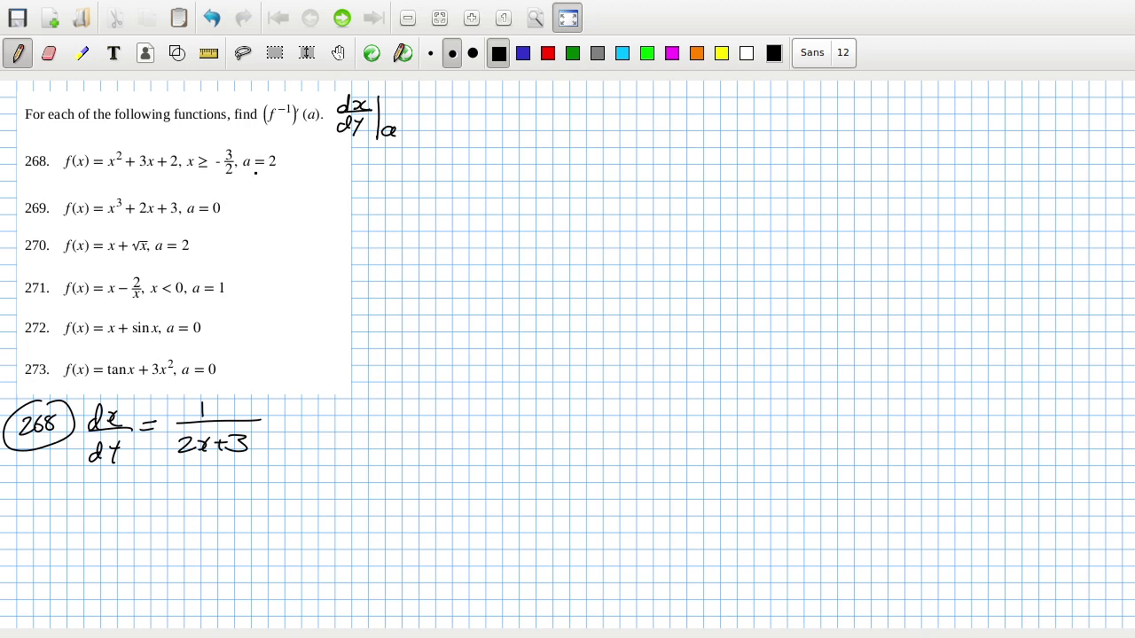
# Change a to y on line 268, note x=0, and add a y=2 evaluation bar
pyautogui.moveTo(242, 155); pyautogui.dragTo(240, 176)
pyautogui.moveTo(298, 157)
pyautogui.mouseDown()
pyautogui.moveTo(306, 167)
pyautogui.moveTo(331, 156)
pyautogui.mouseUp()
pyautogui.moveTo(131, 405)
pyautogui.mouseDown()
pyautogui.moveTo(126, 485)
pyautogui.moveTo(155, 467)
pyautogui.mouseUp()
pyautogui.moveTo(148, 473); pyautogui.dragTo(166, 476)
pyautogui.click(176, 474)
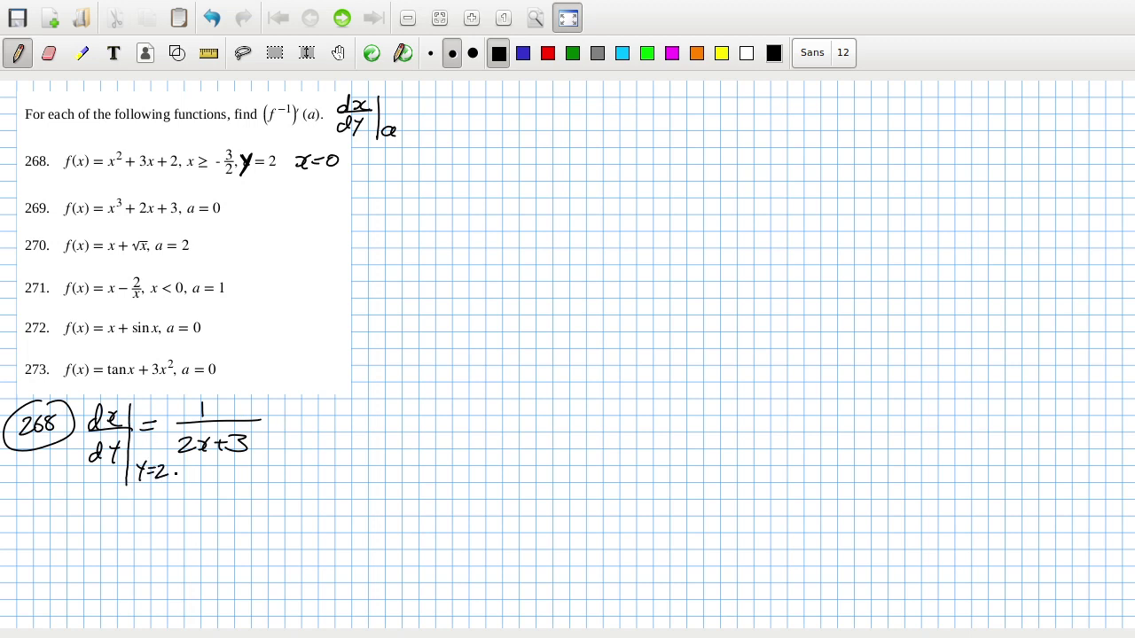
# Evaluate 1/(2x+3) at x=0 and box the answer 1/3
pyautogui.moveTo(269, 400)
pyautogui.mouseDown()
pyautogui.moveTo(268, 446)
pyautogui.moveTo(304, 447)
pyautogui.mouseUp()
pyautogui.moveTo(296, 452); pyautogui.dragTo(304, 453)
pyautogui.moveTo(312, 446); pyautogui.dragTo(310, 448)
pyautogui.moveTo(325, 408); pyautogui.dragTo(366, 411)
pyautogui.moveTo(356, 416)
pyautogui.mouseDown()
pyautogui.moveTo(378, 416)
pyautogui.moveTo(365, 436)
pyautogui.mouseUp()
pyautogui.moveTo(353, 395); pyautogui.dragTo(398, 391)
# Circle 269 and write dx/dy = 1 over a fraction bar
pyautogui.moveTo(25, 530); pyautogui.dragTo(48, 537)
pyautogui.moveTo(62, 523); pyautogui.dragTo(60, 537)
pyautogui.moveTo(55, 502)
pyautogui.mouseDown()
pyautogui.moveTo(13, 553)
pyautogui.moveTo(59, 512)
pyautogui.mouseUp()
pyautogui.moveTo(133, 525)
pyautogui.mouseDown()
pyautogui.moveTo(135, 538)
pyautogui.moveTo(163, 537)
pyautogui.moveTo(133, 573)
pyautogui.mouseUp()
pyautogui.moveTo(145, 559)
pyautogui.mouseDown()
pyautogui.moveTo(163, 557)
pyautogui.moveTo(151, 578)
pyautogui.mouseUp()
pyautogui.moveTo(186, 528); pyautogui.dragTo(198, 527)
pyautogui.moveTo(183, 534); pyautogui.dragTo(204, 532)
pyautogui.moveTo(266, 509); pyautogui.dragTo(267, 524)
pyautogui.moveTo(238, 532); pyautogui.dragTo(330, 526)
# Complete 269's denominator as 3x²+2 and add an evaluation bar
pyautogui.moveTo(239, 553)
pyautogui.mouseDown()
pyautogui.moveTo(254, 562)
pyautogui.moveTo(243, 574)
pyautogui.mouseUp()
pyautogui.moveTo(260, 558); pyautogui.dragTo(270, 573)
pyautogui.moveTo(278, 549); pyautogui.dragTo(291, 556)
pyautogui.moveTo(291, 561)
pyautogui.mouseDown()
pyautogui.moveTo(305, 561)
pyautogui.moveTo(297, 571)
pyautogui.mouseUp()
pyautogui.moveTo(310, 556); pyautogui.dragTo(334, 565)
pyautogui.moveTo(167, 519)
pyautogui.mouseDown()
pyautogui.moveTo(167, 592)
pyautogui.moveTo(181, 581)
pyautogui.mouseUp()
# Label 269's evaluation bar y=0 and mark y and x = -1 on line 269
pyautogui.moveTo(188, 571)
pyautogui.mouseDown()
pyautogui.moveTo(180, 592)
pyautogui.moveTo(203, 574)
pyautogui.mouseUp()
pyautogui.moveTo(191, 581); pyautogui.dragTo(208, 573)
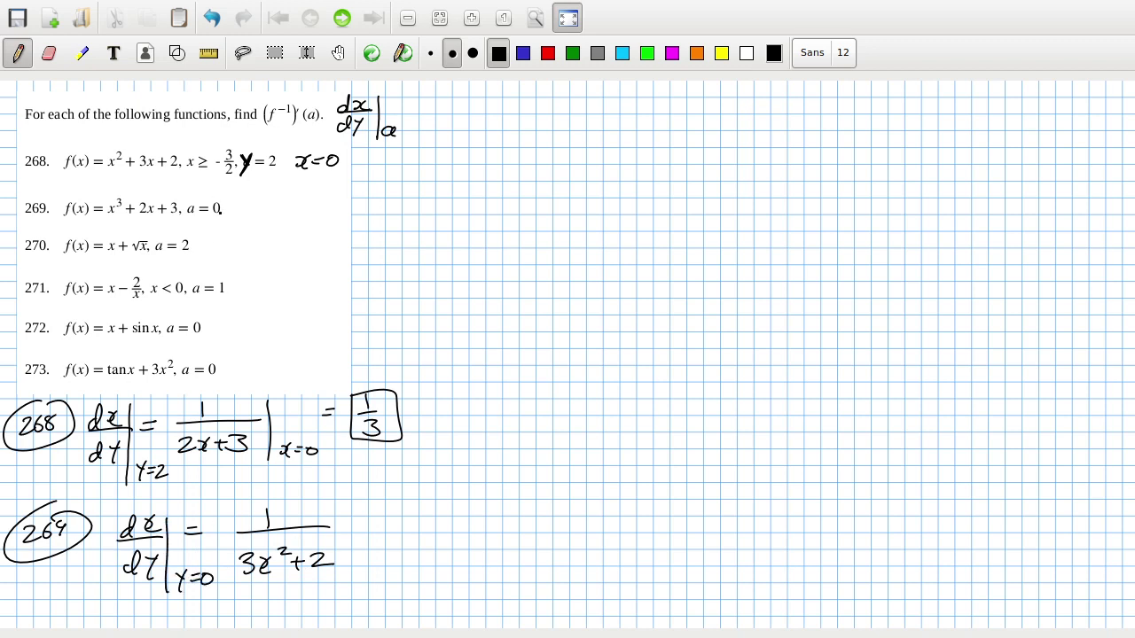
pyautogui.moveTo(244, 201); pyautogui.dragTo(253, 213)
pyautogui.moveTo(187, 203); pyautogui.dragTo(188, 226)
pyautogui.moveTo(264, 201); pyautogui.dragTo(272, 200)
pyautogui.moveTo(264, 207); pyautogui.dragTo(293, 202)
pyautogui.moveTo(298, 195); pyautogui.dragTo(296, 214)
# Evaluate 269's fraction at x = -1 and box the answer 1/5
pyautogui.moveTo(340, 507)
pyautogui.mouseDown()
pyautogui.moveTo(339, 581)
pyautogui.moveTo(358, 576)
pyautogui.mouseUp()
pyautogui.moveTo(369, 565); pyautogui.dragTo(379, 564)
pyautogui.moveTo(369, 571); pyautogui.dragTo(390, 567)
pyautogui.moveTo(397, 562); pyautogui.dragTo(396, 573)
pyautogui.moveTo(400, 510); pyautogui.dragTo(414, 515)
pyautogui.moveTo(438, 502); pyautogui.dragTo(456, 521)
pyautogui.moveTo(441, 528)
pyautogui.mouseDown()
pyautogui.moveTo(454, 537)
pyautogui.moveTo(443, 549)
pyautogui.mouseUp()
pyautogui.moveTo(432, 490)
pyautogui.mouseDown()
pyautogui.moveTo(429, 558)
pyautogui.moveTo(479, 508)
pyautogui.moveTo(427, 501)
pyautogui.mouseUp()
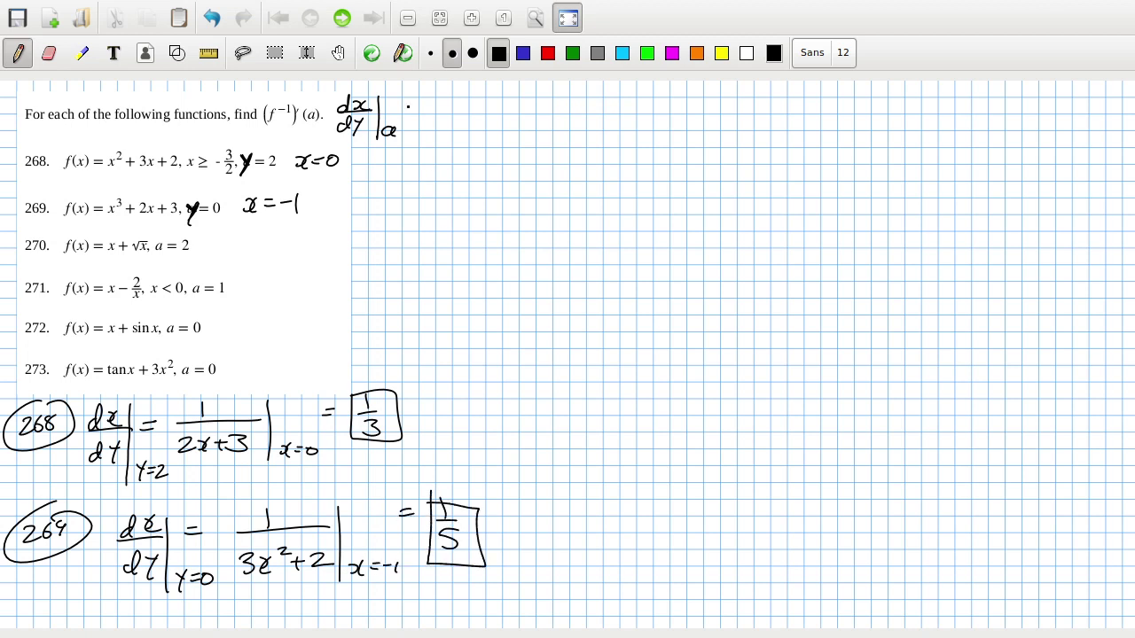
# Circle 270 and start its dx/dy, linking (a) to it
pyautogui.moveTo(457, 116)
pyautogui.mouseDown()
pyautogui.moveTo(484, 130)
pyautogui.moveTo(502, 115)
pyautogui.mouseUp()
pyautogui.moveTo(501, 94)
pyautogui.mouseDown()
pyautogui.moveTo(446, 124)
pyautogui.moveTo(511, 95)
pyautogui.mouseUp()
pyautogui.moveTo(428, 170)
pyautogui.mouseDown()
pyautogui.moveTo(424, 187)
pyautogui.moveTo(470, 180)
pyautogui.mouseUp()
pyautogui.moveTo(424, 204); pyautogui.dragTo(429, 218)
pyautogui.moveTo(434, 206)
pyautogui.mouseDown()
pyautogui.moveTo(448, 202)
pyautogui.moveTo(447, 222)
pyautogui.mouseUp()
pyautogui.moveTo(321, 110); pyautogui.dragTo(336, 116)
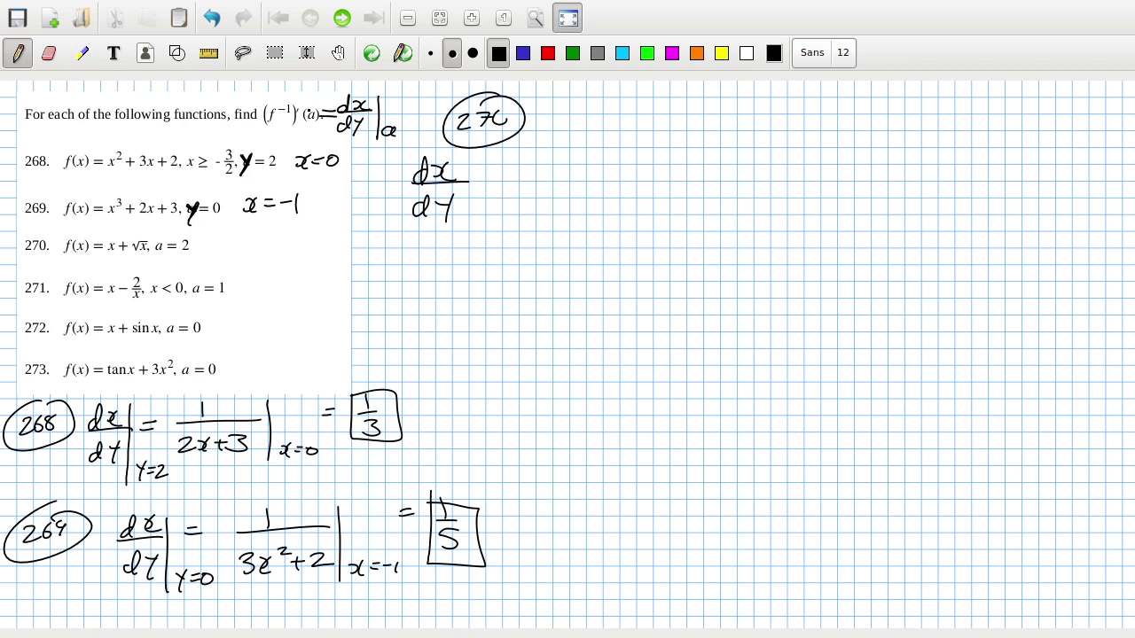
# Write 270's dx/dy = 1 over 1 + ½x
pyautogui.moveTo(478, 175); pyautogui.dragTo(604, 172)
pyautogui.moveTo(523, 191)
pyautogui.mouseDown()
pyautogui.moveTo(524, 214)
pyautogui.moveTo(555, 202)
pyautogui.mouseUp()
pyautogui.moveTo(547, 193)
pyautogui.mouseDown()
pyautogui.moveTo(547, 215)
pyautogui.moveTo(578, 201)
pyautogui.mouseUp()
pyautogui.moveTo(558, 209); pyautogui.dragTo(587, 219)
pyautogui.moveTo(583, 195)
pyautogui.mouseDown()
pyautogui.moveTo(585, 215)
pyautogui.moveTo(621, 204)
pyautogui.mouseUp()
# Finish the x^-½ exponent, label the bar y=2, and mark y and x = 1 on line 270
pyautogui.moveTo(468, 160)
pyautogui.mouseDown()
pyautogui.moveTo(466, 237)
pyautogui.moveTo(478, 233)
pyautogui.moveTo(477, 245)
pyautogui.mouseUp()
pyautogui.moveTo(488, 228); pyautogui.dragTo(500, 235)
pyautogui.moveTo(497, 228); pyautogui.dragTo(514, 241)
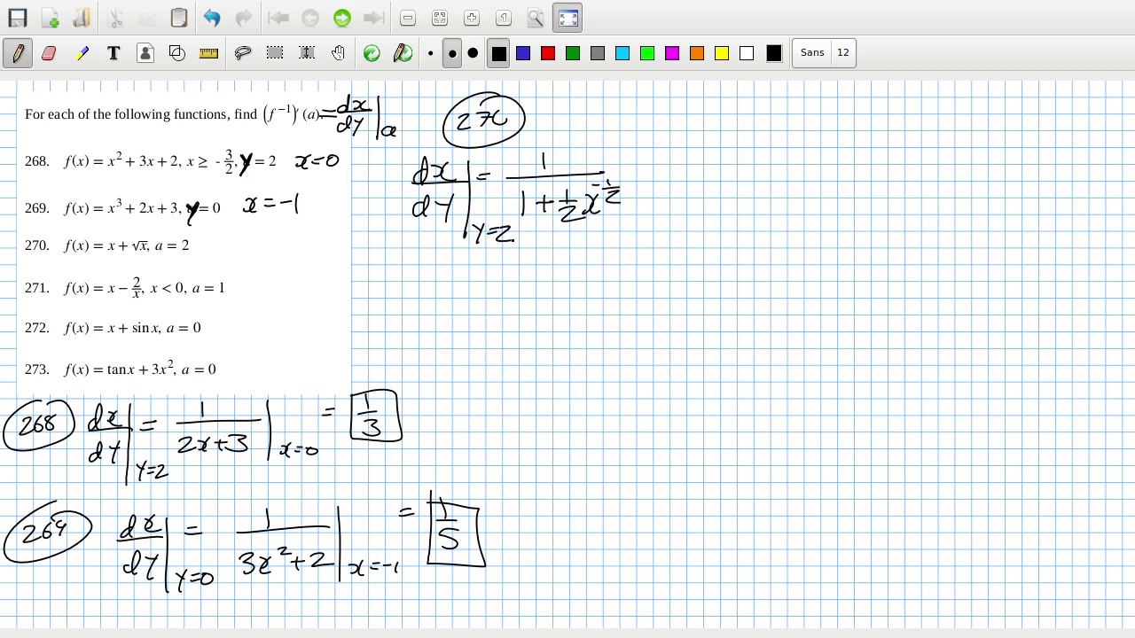
pyautogui.moveTo(154, 243); pyautogui.dragTo(160, 270)
pyautogui.moveTo(224, 240); pyautogui.dragTo(235, 253)
pyautogui.moveTo(247, 241); pyautogui.dragTo(258, 241)
pyautogui.moveTo(247, 247); pyautogui.dragTo(258, 248)
pyautogui.click(265, 247)
pyautogui.moveTo(262, 236); pyautogui.dragTo(263, 255)
# Evaluate at x = 1, box 2/3 with the 3 redrawn, and label problem 271
pyautogui.moveTo(635, 147); pyautogui.dragTo(628, 229)
pyautogui.moveTo(640, 211)
pyautogui.mouseDown()
pyautogui.moveTo(652, 220)
pyautogui.moveTo(642, 223)
pyautogui.mouseUp()
pyautogui.moveTo(665, 211); pyautogui.dragTo(676, 217)
pyautogui.moveTo(684, 208); pyautogui.dragTo(685, 223)
pyautogui.moveTo(696, 161); pyautogui.dragTo(708, 160)
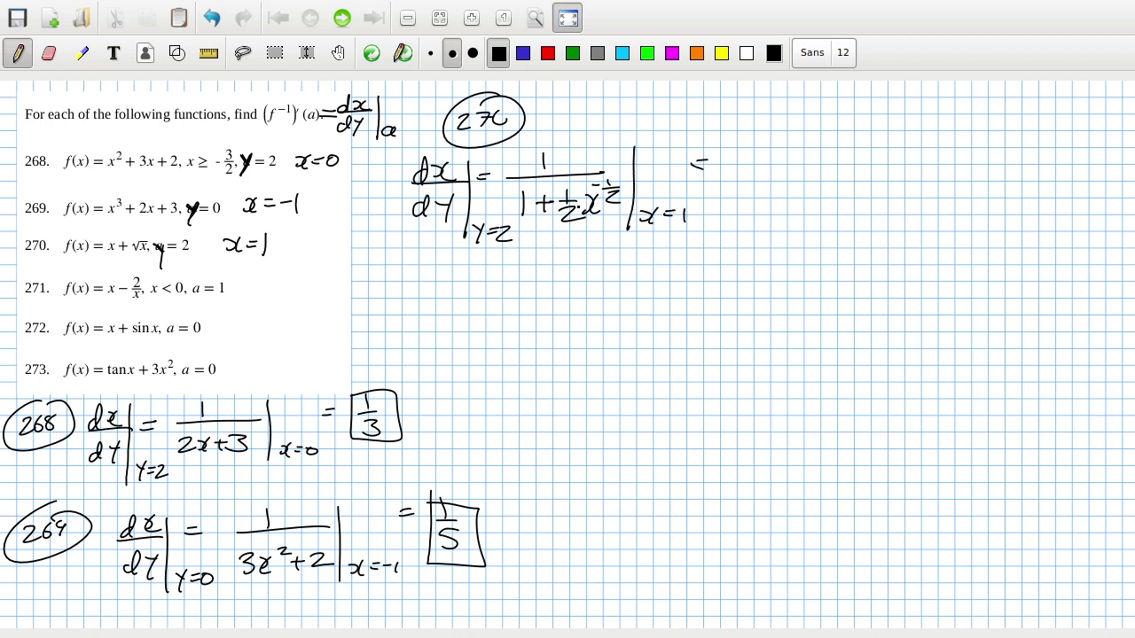
pyautogui.moveTo(738, 153); pyautogui.dragTo(758, 165)
pyautogui.moveTo(737, 174)
pyautogui.mouseDown()
pyautogui.moveTo(766, 172)
pyautogui.moveTo(745, 196)
pyautogui.mouseUp()
pyautogui.moveTo(732, 146); pyautogui.dragTo(795, 142)
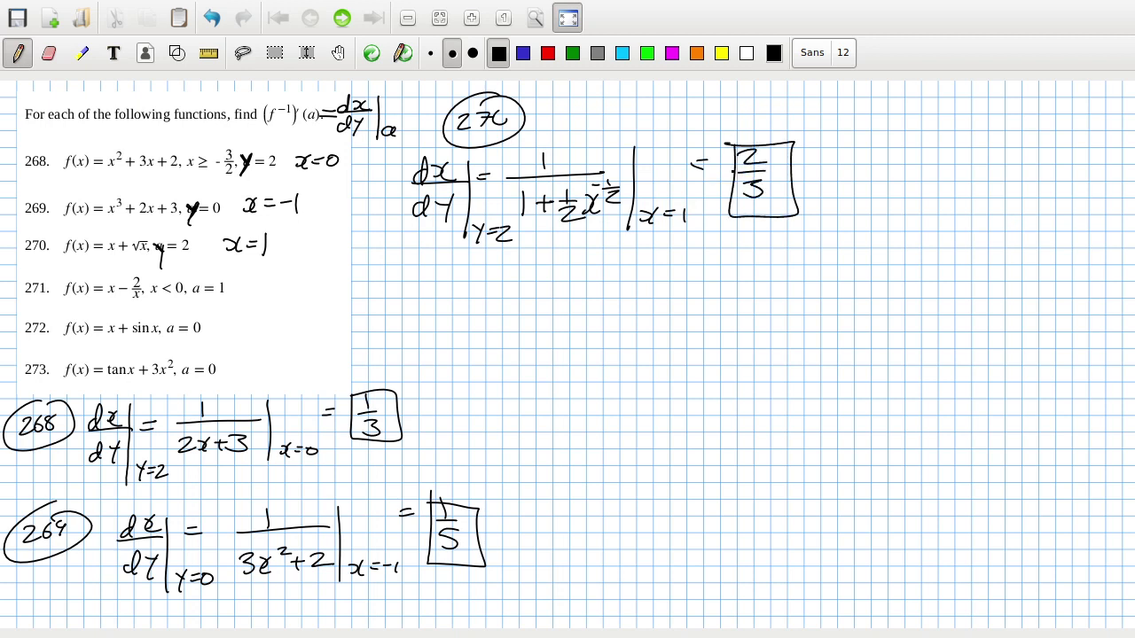
pyautogui.moveTo(744, 183)
pyautogui.mouseDown()
pyautogui.moveTo(760, 202)
pyautogui.moveTo(750, 197)
pyautogui.mouseUp()
pyautogui.moveTo(445, 280)
pyautogui.mouseDown()
pyautogui.moveTo(486, 294)
pyautogui.moveTo(484, 264)
pyautogui.moveTo(468, 259)
pyautogui.mouseUp()
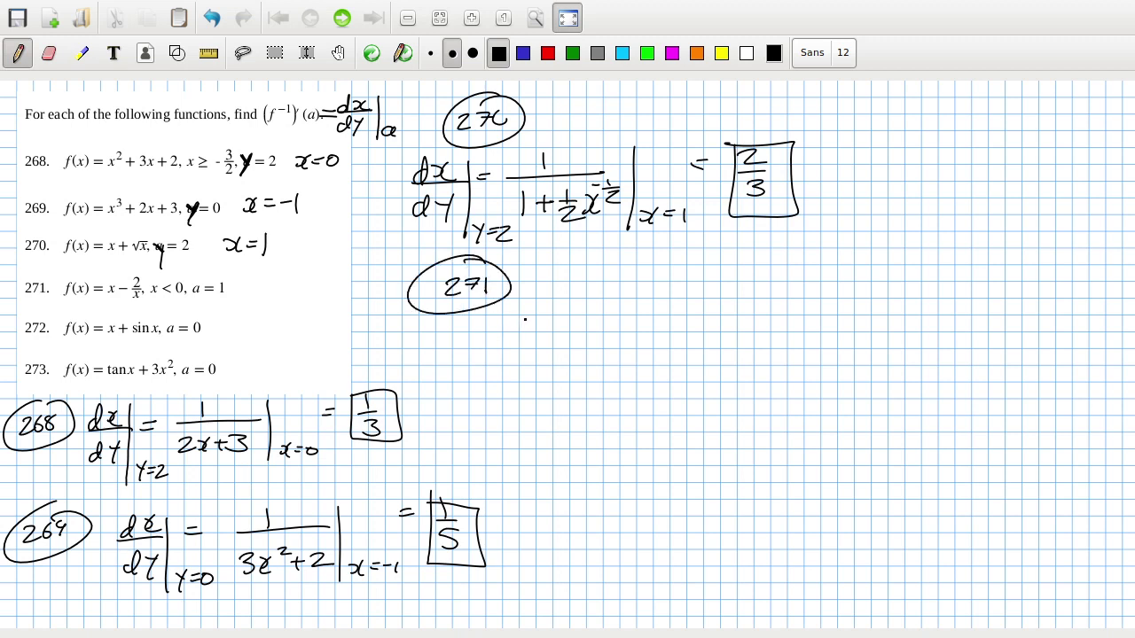
# Write dx/dy = beside the circled 271
pyautogui.click(521, 317)
pyautogui.hotkey('alt', 'Tab')
pyautogui.hotkey('alt', 'Tab')
pyautogui.moveTo(528, 312)
pyautogui.mouseDown()
pyautogui.moveTo(530, 328)
pyautogui.moveTo(538, 321)
pyautogui.mouseUp()
pyautogui.moveTo(548, 307)
pyautogui.mouseDown()
pyautogui.moveTo(560, 326)
pyautogui.moveTo(532, 356)
pyautogui.mouseUp()
pyautogui.moveTo(539, 341)
pyautogui.mouseDown()
pyautogui.moveTo(551, 338)
pyautogui.moveTo(544, 360)
pyautogui.mouseUp()
pyautogui.moveTo(572, 312); pyautogui.dragTo(587, 310)
pyautogui.moveTo(568, 317); pyautogui.dragTo(589, 317)
# Write the fraction 1/(1+2x^-2), undoing and rewriting a misplaced 2
pyautogui.moveTo(641, 287); pyautogui.dragTo(641, 313)
pyautogui.moveTo(609, 315); pyautogui.dragTo(714, 307)
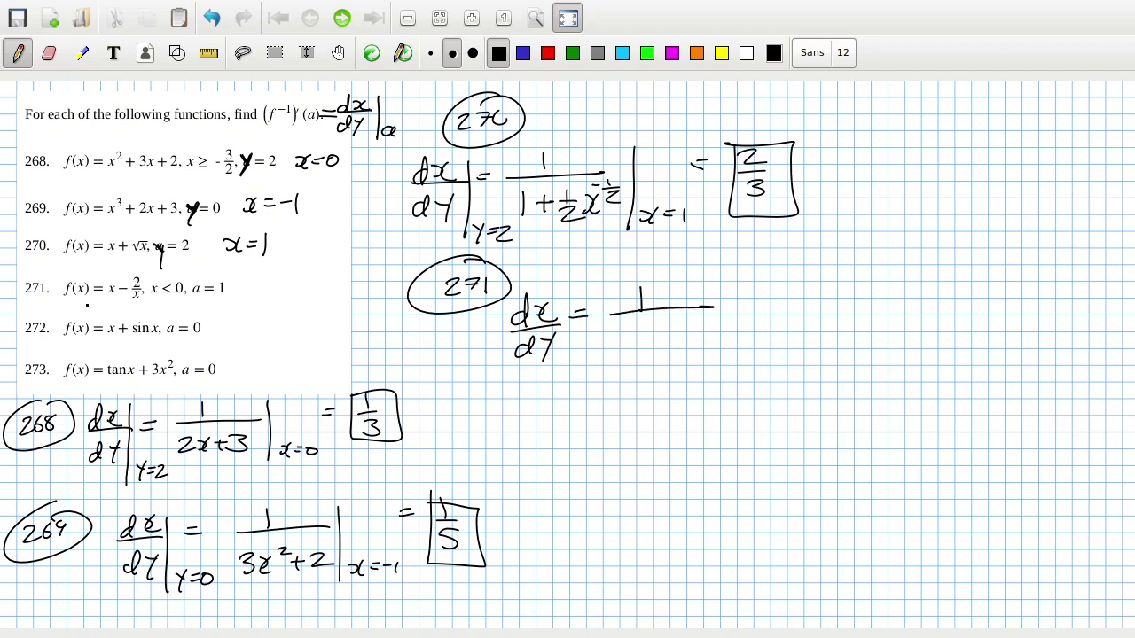
pyautogui.moveTo(631, 330)
pyautogui.mouseDown()
pyautogui.moveTo(631, 346)
pyautogui.moveTo(685, 328)
pyautogui.moveTo(693, 336)
pyautogui.mouseUp()
pyautogui.moveTo(667, 338); pyautogui.dragTo(703, 336)
pyautogui.hotkey('ctrl', 'z')
pyautogui.hotkey('ctrl', 'z')
pyautogui.moveTo(663, 327)
pyautogui.mouseDown()
pyautogui.moveTo(661, 343)
pyautogui.moveTo(688, 345)
pyautogui.moveTo(698, 320)
pyautogui.moveTo(715, 328)
pyautogui.mouseUp()
# Add evaluation bars labelled y=1 and x=-1 to problem 271
pyautogui.moveTo(560, 299)
pyautogui.mouseDown()
pyautogui.moveTo(561, 370)
pyautogui.moveTo(574, 379)
pyautogui.moveTo(595, 362)
pyautogui.mouseUp()
pyautogui.moveTo(586, 369); pyautogui.dragTo(602, 380)
pyautogui.click(723, 312)
pyautogui.moveTo(723, 280)
pyautogui.mouseDown()
pyautogui.moveTo(726, 360)
pyautogui.moveTo(752, 358)
pyautogui.mouseUp()
pyautogui.moveTo(758, 347); pyautogui.dragTo(768, 352)
pyautogui.moveTo(775, 350); pyautogui.dragTo(792, 362)
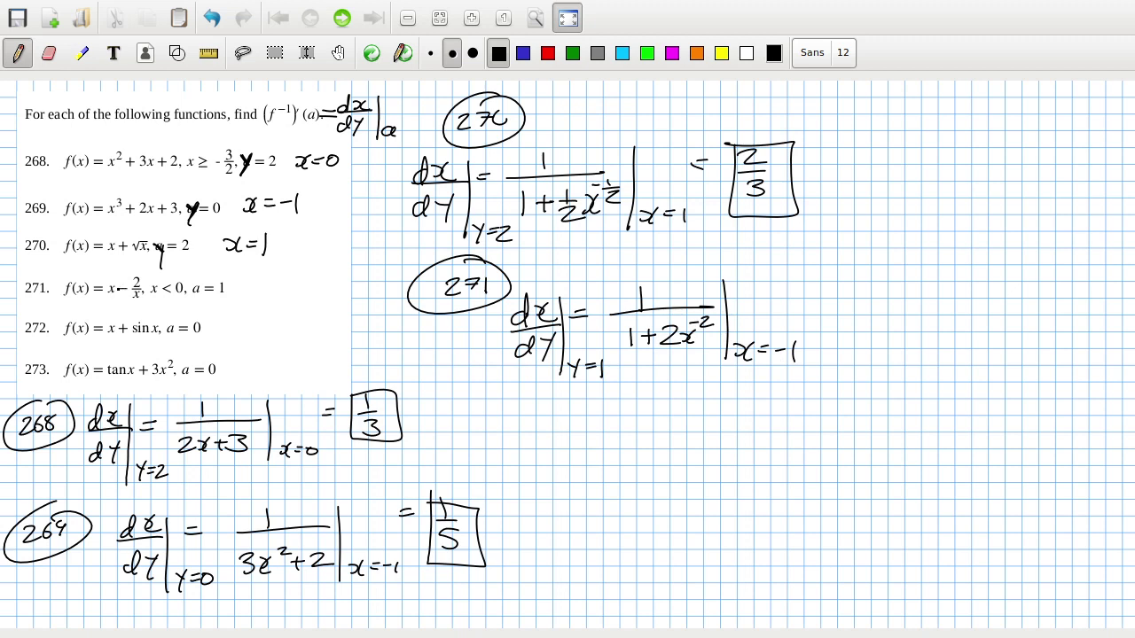
# Change a to y on lines 271–273 and note x=-1 for 271 and x=0 for 272 and 273
pyautogui.moveTo(190, 283); pyautogui.dragTo(194, 299)
pyautogui.moveTo(253, 279); pyautogui.dragTo(262, 292)
pyautogui.moveTo(270, 278)
pyautogui.mouseDown()
pyautogui.moveTo(260, 294)
pyautogui.moveTo(286, 280)
pyautogui.mouseUp()
pyautogui.moveTo(276, 285); pyautogui.dragTo(288, 285)
pyautogui.moveTo(291, 284); pyautogui.dragTo(304, 294)
pyautogui.moveTo(168, 323); pyautogui.dragTo(175, 334)
pyautogui.moveTo(180, 323); pyautogui.dragTo(182, 386)
pyautogui.moveTo(232, 327); pyautogui.dragTo(234, 339)
pyautogui.moveTo(258, 325); pyautogui.dragTo(263, 324)
pyautogui.moveTo(257, 329)
pyautogui.mouseDown()
pyautogui.moveTo(276, 325)
pyautogui.moveTo(256, 365)
pyautogui.mouseUp()
pyautogui.moveTo(261, 353)
pyautogui.mouseDown()
pyautogui.moveTo(249, 368)
pyautogui.moveTo(278, 352)
pyautogui.mouseUp()
pyautogui.moveTo(269, 360); pyautogui.dragTo(295, 354)
# Finish problem 271 with an equals sign and a boxed answer of 1/3
pyautogui.moveTo(777, 299); pyautogui.dragTo(793, 303)
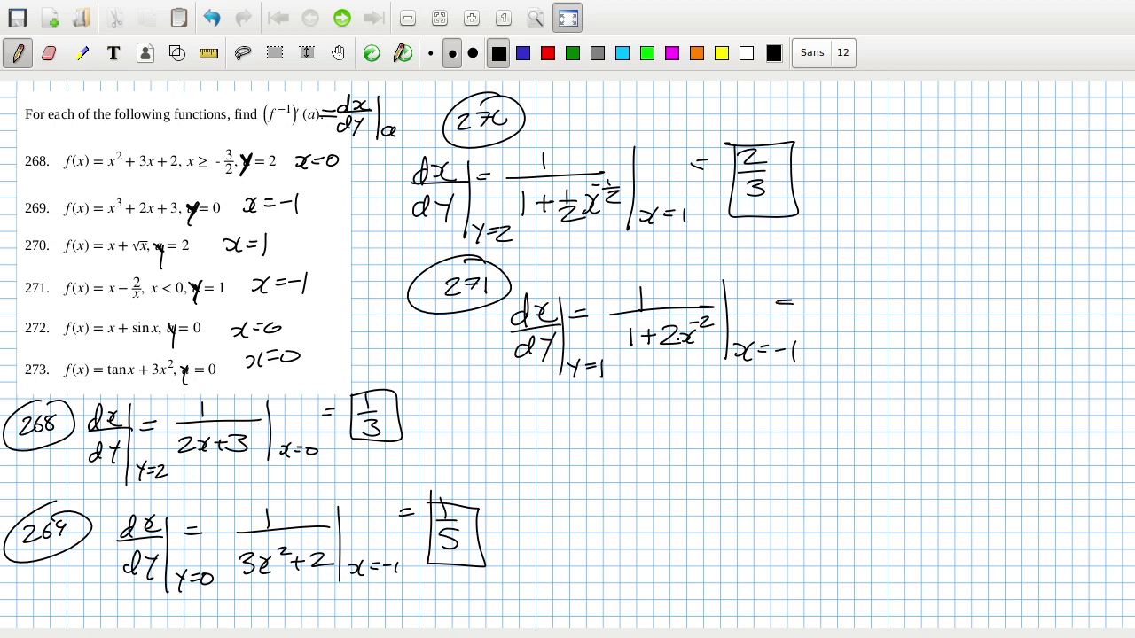
pyautogui.moveTo(854, 282)
pyautogui.mouseDown()
pyautogui.moveTo(854, 303)
pyautogui.moveTo(873, 303)
pyautogui.mouseUp()
pyautogui.moveTo(848, 312)
pyautogui.mouseDown()
pyautogui.moveTo(865, 319)
pyautogui.moveTo(847, 334)
pyautogui.mouseUp()
pyautogui.moveTo(828, 280); pyautogui.dragTo(894, 342)
pyautogui.moveTo(901, 340)
pyautogui.mouseDown()
pyautogui.moveTo(867, 282)
pyautogui.moveTo(824, 281)
pyautogui.mouseUp()
# Circle 272 and write dx/dy beside it
pyautogui.moveTo(514, 401); pyautogui.dragTo(535, 420)
pyautogui.moveTo(539, 402)
pyautogui.mouseDown()
pyautogui.moveTo(553, 403)
pyautogui.moveTo(548, 422)
pyautogui.mouseUp()
pyautogui.moveTo(543, 411)
pyautogui.mouseDown()
pyautogui.moveTo(585, 418)
pyautogui.moveTo(558, 390)
pyautogui.mouseUp()
pyautogui.moveTo(640, 422); pyautogui.dragTo(630, 433)
pyautogui.moveTo(644, 408)
pyautogui.mouseDown()
pyautogui.moveTo(646, 436)
pyautogui.moveTo(675, 416)
pyautogui.moveTo(698, 427)
pyautogui.mouseUp()
pyautogui.click(652, 460)
pyautogui.moveTo(645, 461); pyautogui.dragTo(639, 472)
pyautogui.moveTo(651, 447)
pyautogui.mouseDown()
pyautogui.moveTo(647, 475)
pyautogui.moveTo(668, 457)
pyautogui.mouseUp()
pyautogui.moveTo(677, 446); pyautogui.dragTo(658, 482)
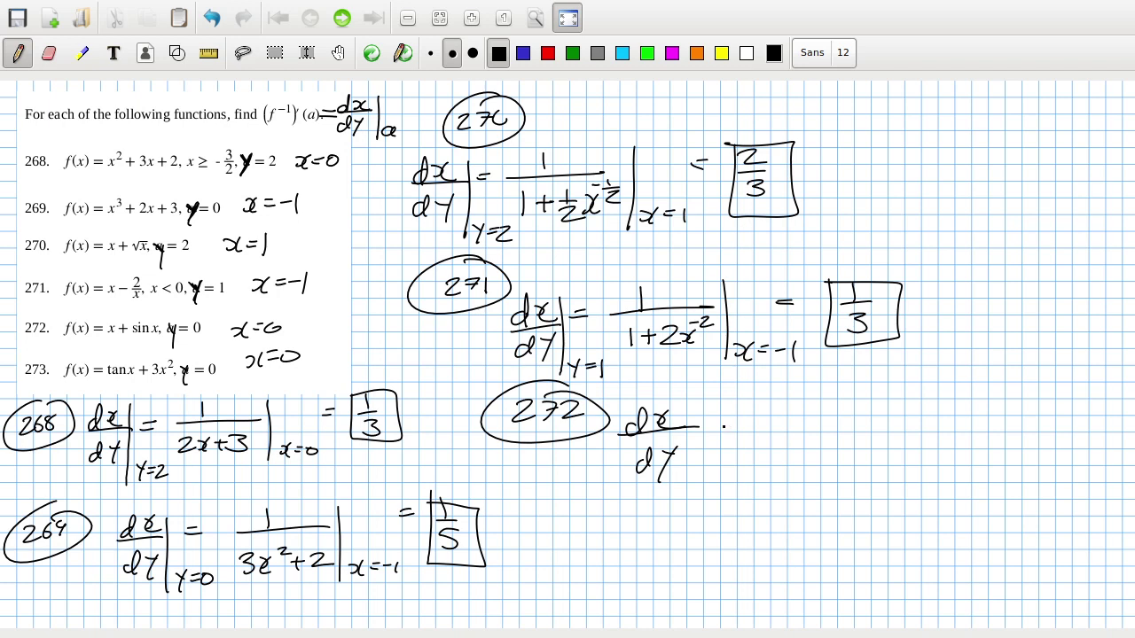
# Write '= 1/(1+cos' after dx/dy for problem 272
pyautogui.moveTo(716, 421); pyautogui.dragTo(736, 425)
pyautogui.moveTo(792, 403); pyautogui.dragTo(794, 418)
pyautogui.moveTo(758, 424); pyautogui.dragTo(850, 413)
pyautogui.moveTo(764, 444)
pyautogui.mouseDown()
pyautogui.moveTo(763, 461)
pyautogui.moveTo(792, 450)
pyautogui.mouseUp()
pyautogui.moveTo(784, 443)
pyautogui.mouseDown()
pyautogui.moveTo(783, 459)
pyautogui.moveTo(808, 457)
pyautogui.mouseUp()
pyautogui.moveTo(818, 446); pyautogui.dragTo(827, 456)
pyautogui.moveTo(848, 440)
pyautogui.mouseDown()
pyautogui.moveTo(837, 452)
pyautogui.moveTo(857, 453)
pyautogui.mouseUp()
# Finish 'cos x' and add the evaluation bar labelled y=0
pyautogui.moveTo(697, 410)
pyautogui.mouseDown()
pyautogui.moveTo(690, 500)
pyautogui.moveTo(715, 488)
pyautogui.mouseUp()
pyautogui.moveTo(720, 477)
pyautogui.mouseDown()
pyautogui.moveTo(714, 496)
pyautogui.moveTo(748, 478)
pyautogui.mouseUp()
pyautogui.moveTo(878, 395)
pyautogui.mouseDown()
pyautogui.moveTo(875, 482)
pyautogui.moveTo(891, 474)
pyautogui.mouseUp()
pyautogui.moveTo(904, 458)
pyautogui.mouseDown()
pyautogui.moveTo(890, 474)
pyautogui.moveTo(903, 475)
pyautogui.mouseUp()
pyautogui.moveTo(906, 465); pyautogui.dragTo(914, 464)
pyautogui.moveTo(908, 470); pyautogui.dragTo(931, 461)
# Write 'at x=0' and the answer 1/2 for problem 272
pyautogui.moveTo(954, 410); pyautogui.dragTo(970, 410)
pyautogui.moveTo(956, 417); pyautogui.dragTo(1003, 422)
pyautogui.moveTo(989, 422)
pyautogui.mouseDown()
pyautogui.moveTo(1020, 419)
pyautogui.moveTo(1021, 447)
pyautogui.mouseUp()
pyautogui.moveTo(980, 390); pyautogui.dragTo(985, 404)
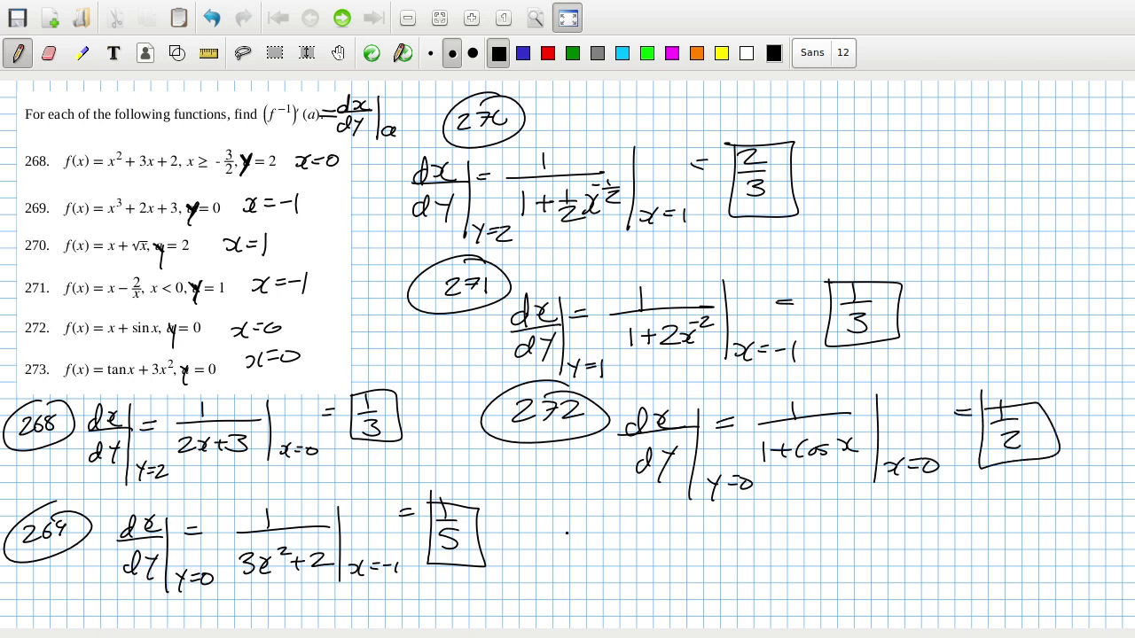